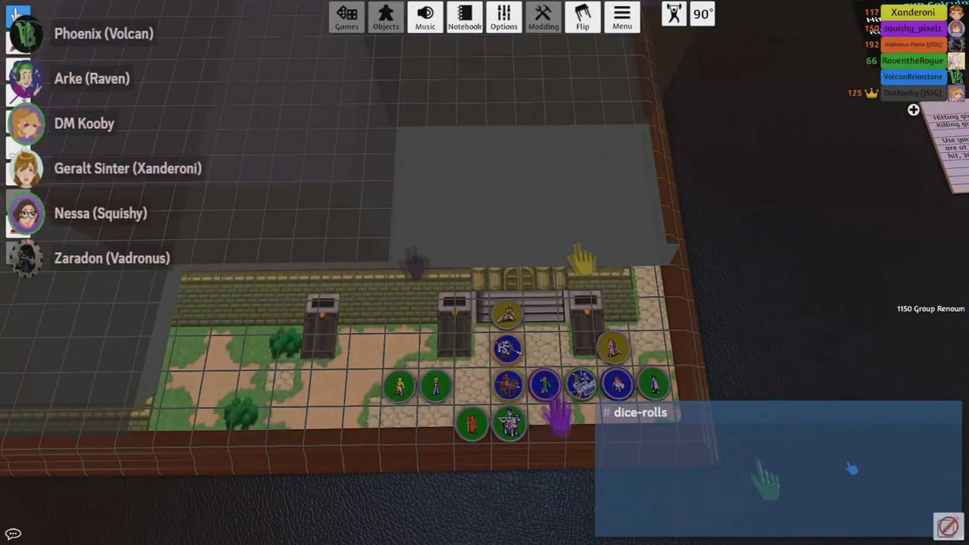
- Put on a blindfold with the B hotkey, hiding the dungeon board and player tokens
key("a")
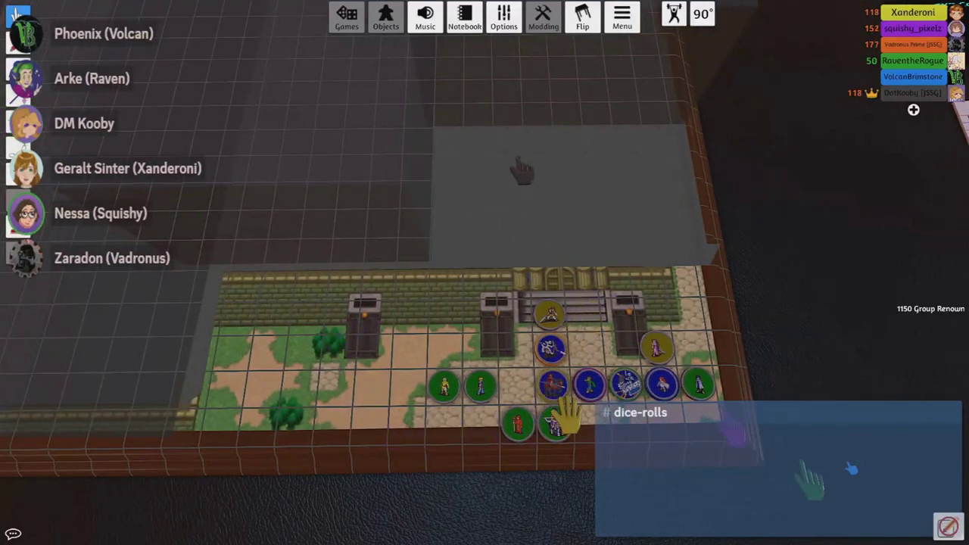
key("b")
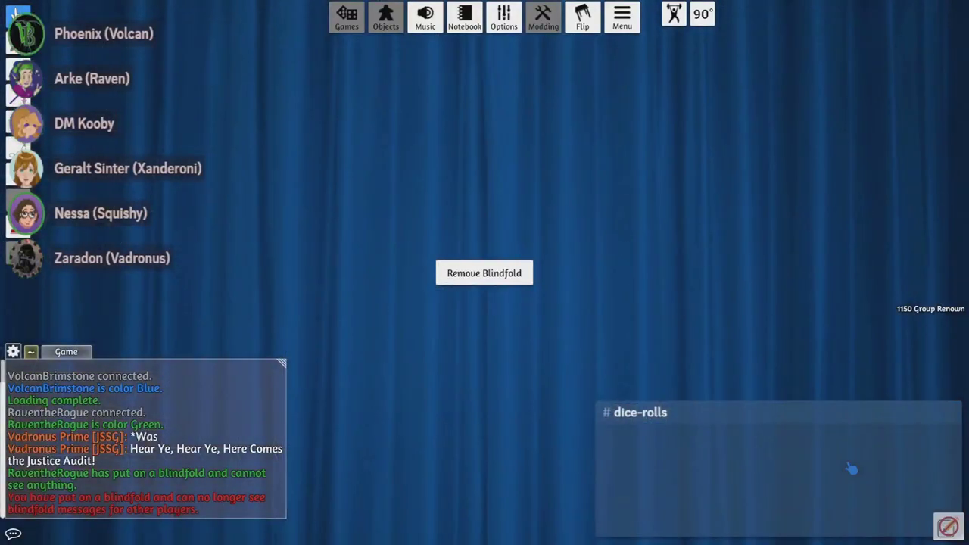